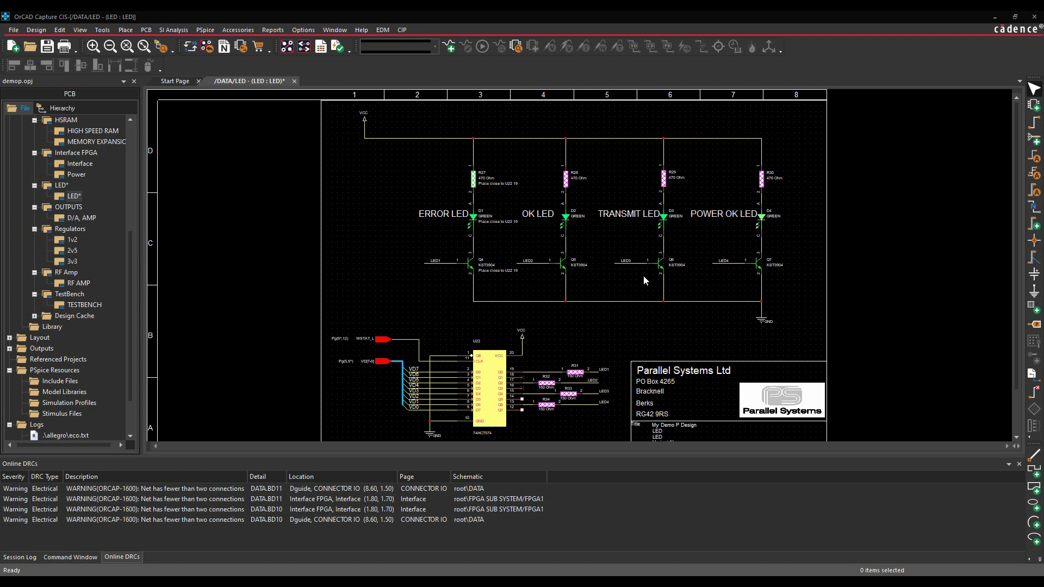
# Step: Show the Tcl command window log in Capture's bottom panel
pyautogui.click(70, 558)
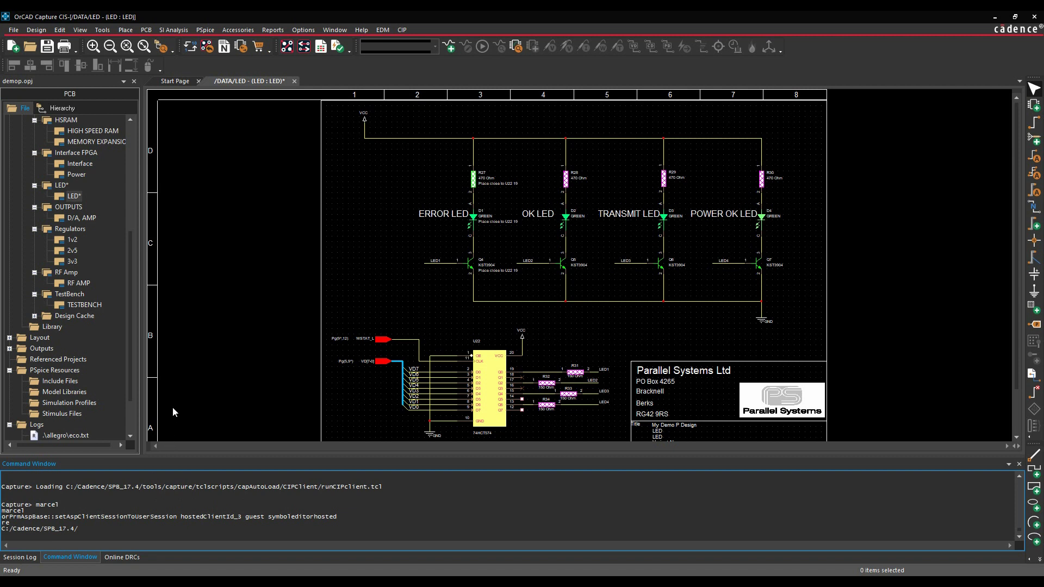
# Step: Bring up the action list for part U22, the 74HCT574, on the LED schematic
pyautogui.click(488, 374)
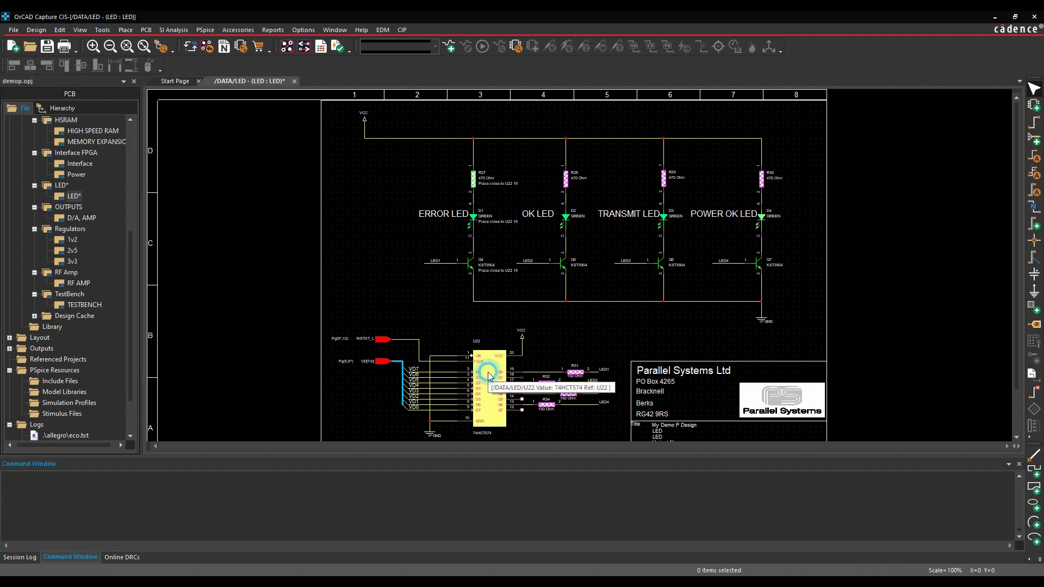
pyautogui.rightClick(489, 373)
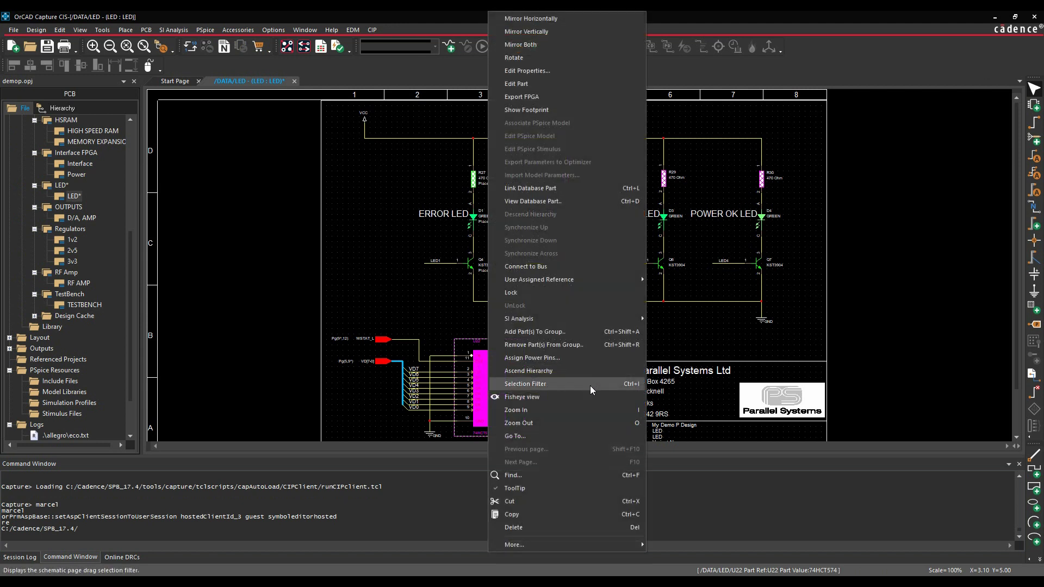
pyautogui.moveTo(515, 544)
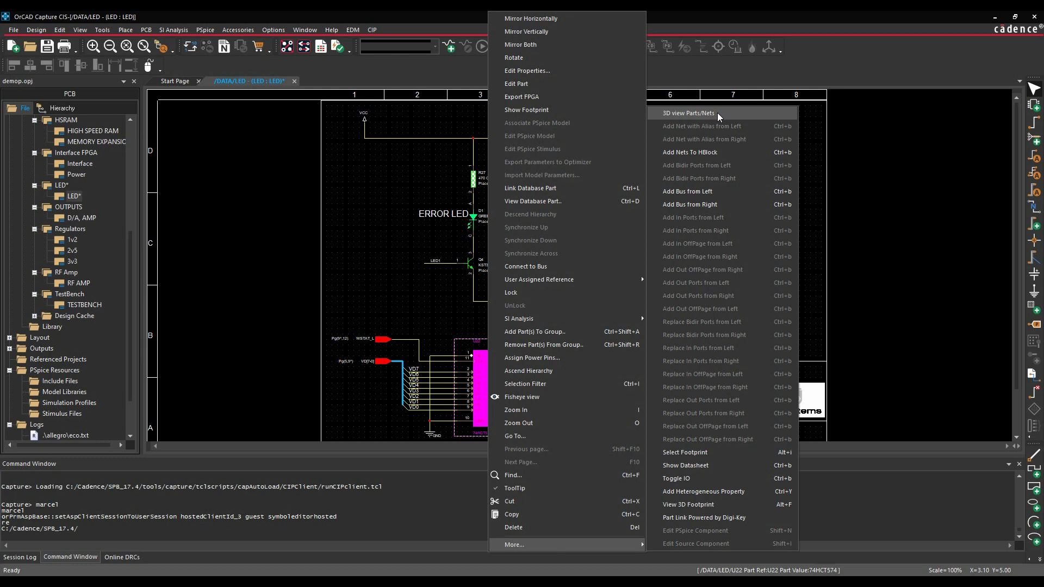
# Step: View U22's SOIC footprint in Allegro 3D Canvas, orbit it, and close the viewer
pyautogui.click(697, 507)
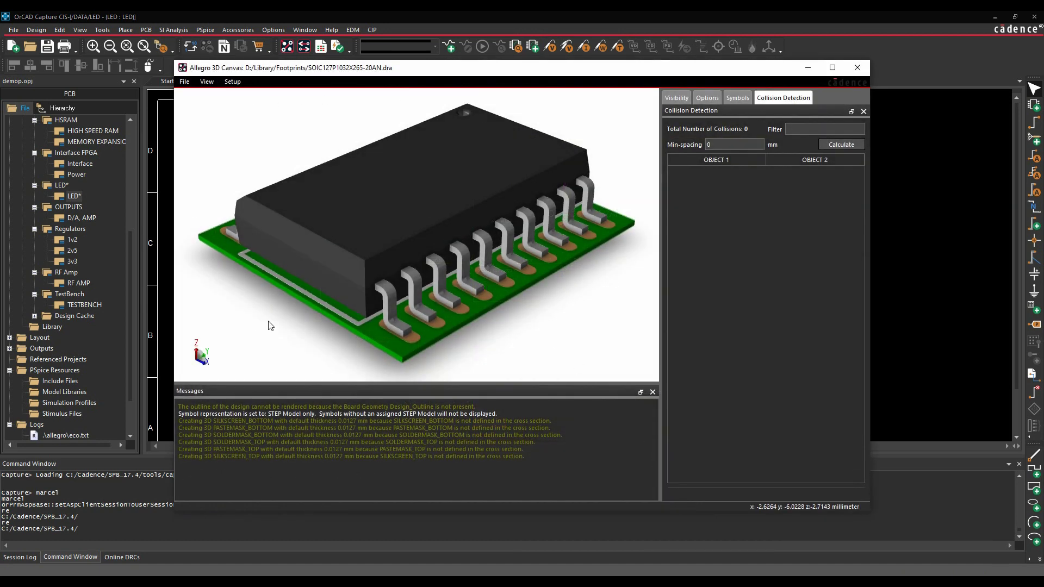
pyautogui.scroll(-2, 448, 242)
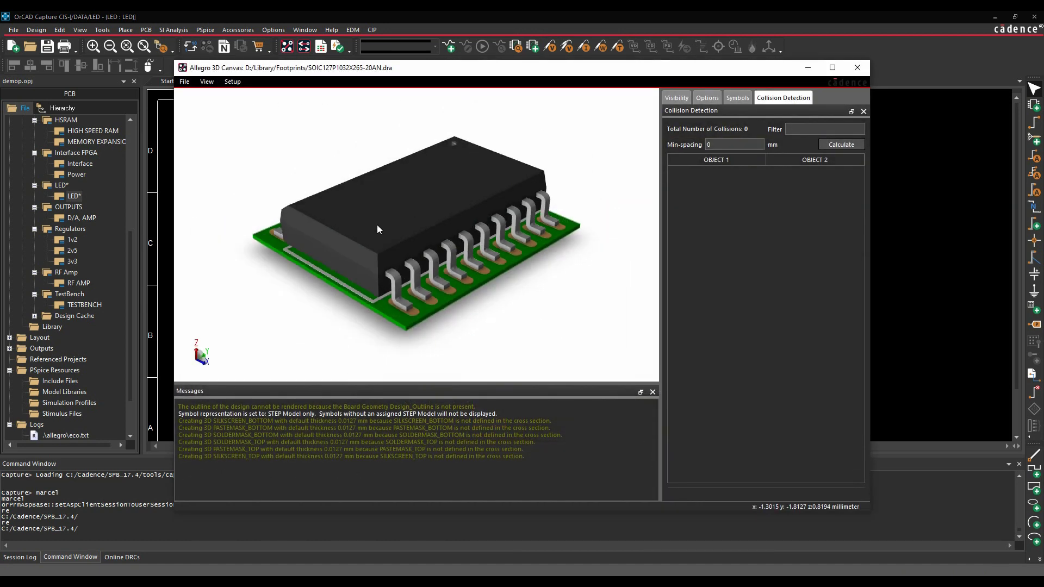
pyautogui.moveTo(376, 225)
pyautogui.mouseDown()
pyautogui.moveTo(402, 314)
pyautogui.moveTo(484, 228)
pyautogui.moveTo(522, 269)
pyautogui.mouseUp()
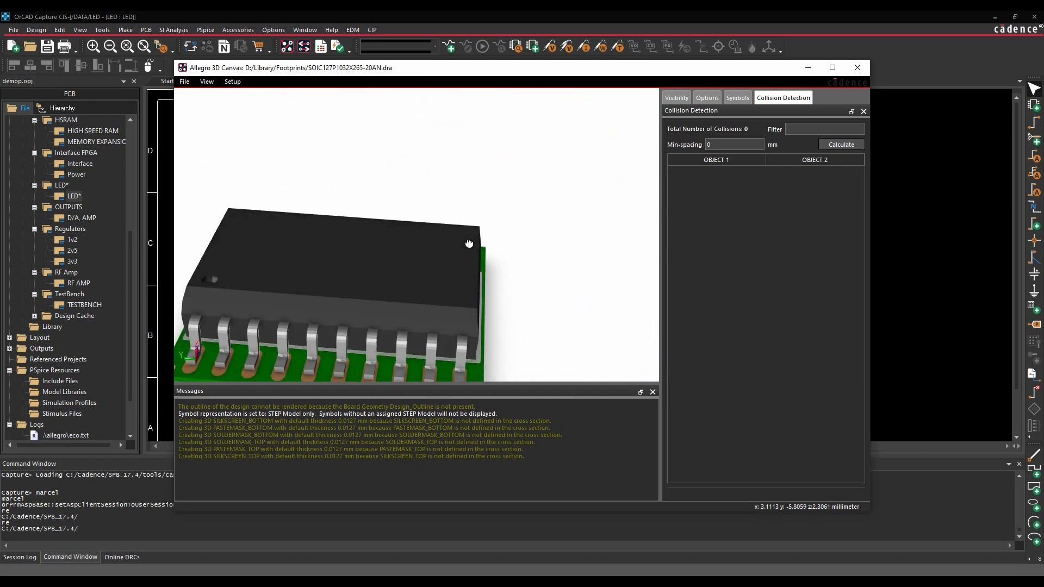
pyautogui.click(857, 66)
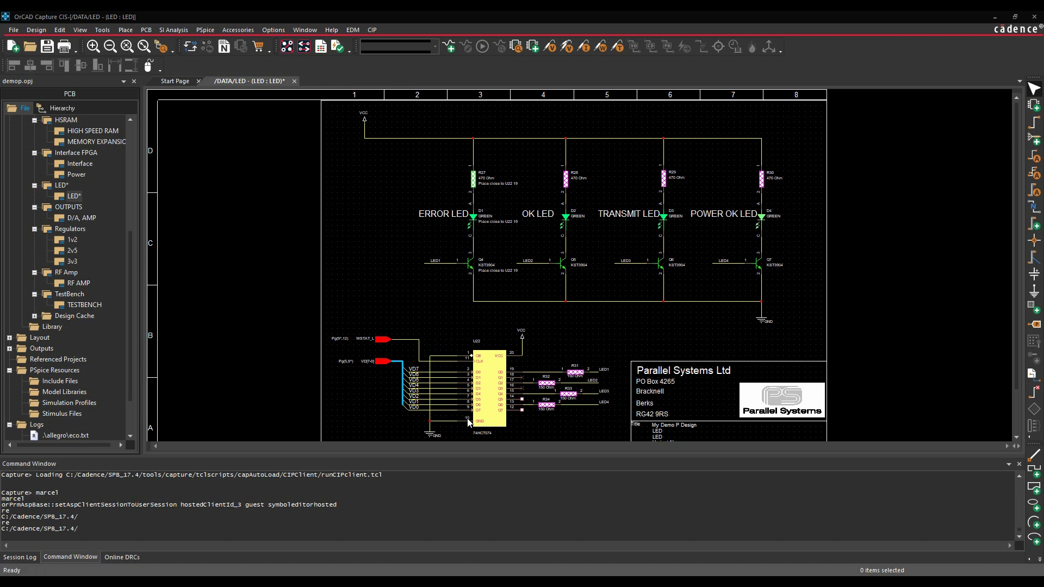
# Step: Launch File Explorer and navigate to the %home% folder
pyautogui.press('super+e')
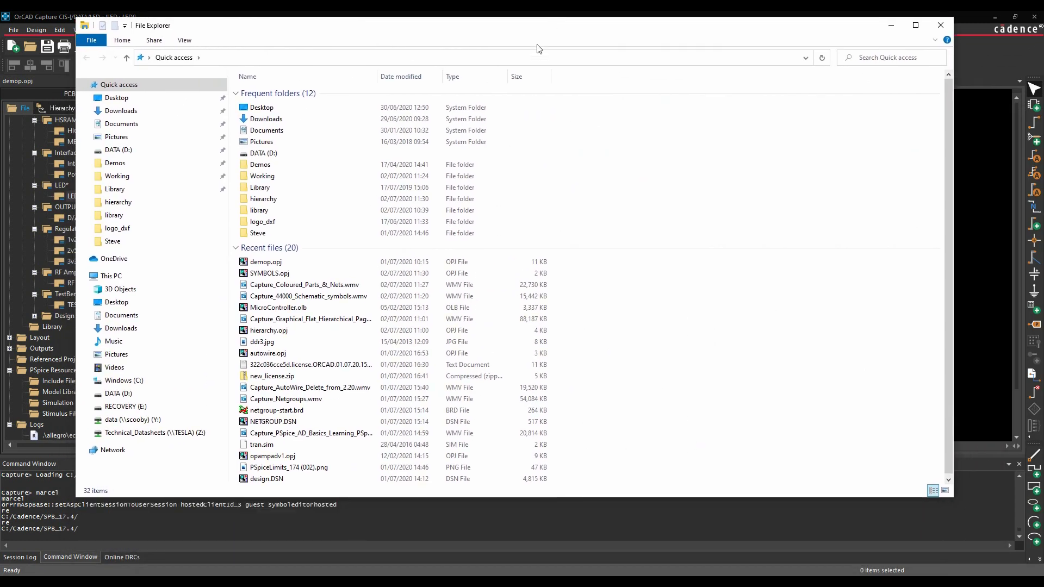
pyautogui.click(216, 58)
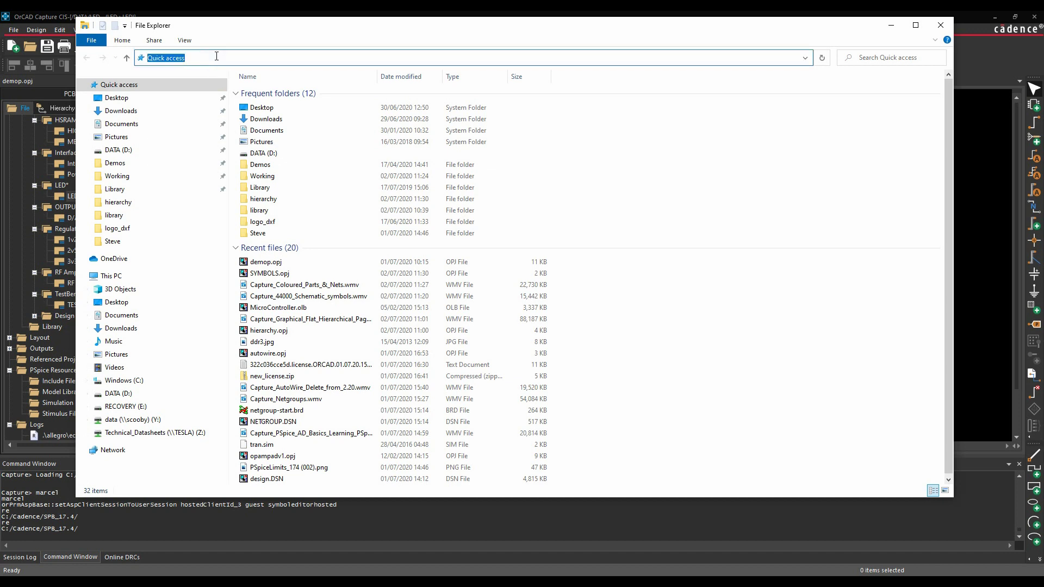
pyautogui.write('%home%')
pyautogui.press('Return')
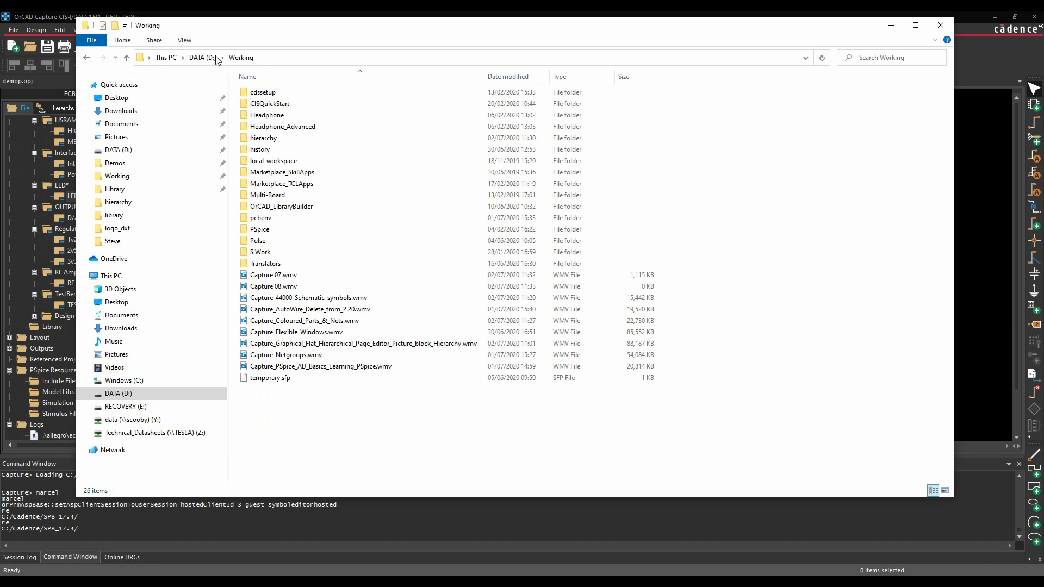
# Step: Browse into cdssetup > OrCAD_Capture > tclscripts > capAutoLoad
pyautogui.doubleClick(261, 94)
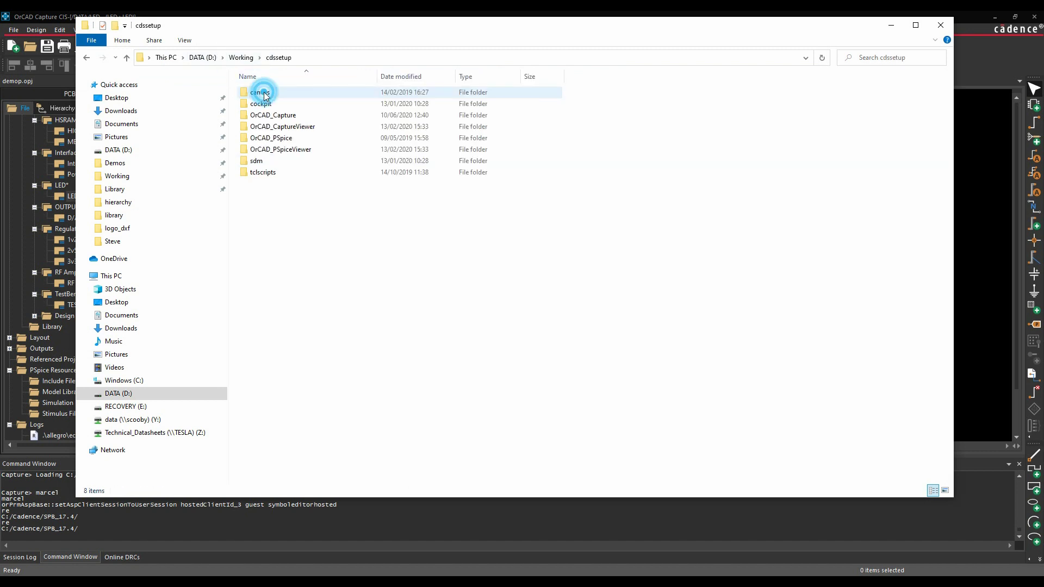
pyautogui.doubleClick(279, 116)
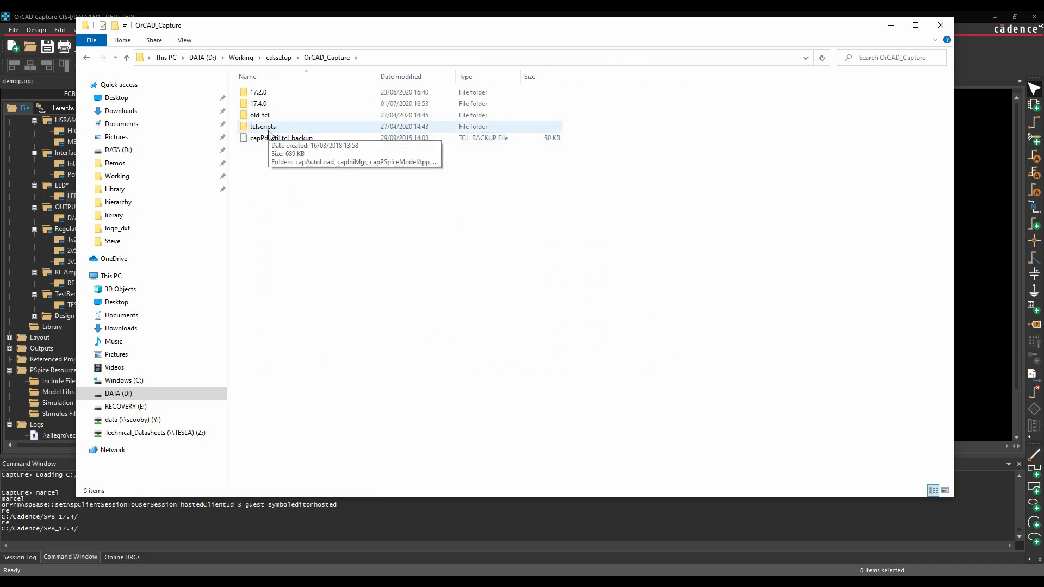
pyautogui.doubleClick(267, 128)
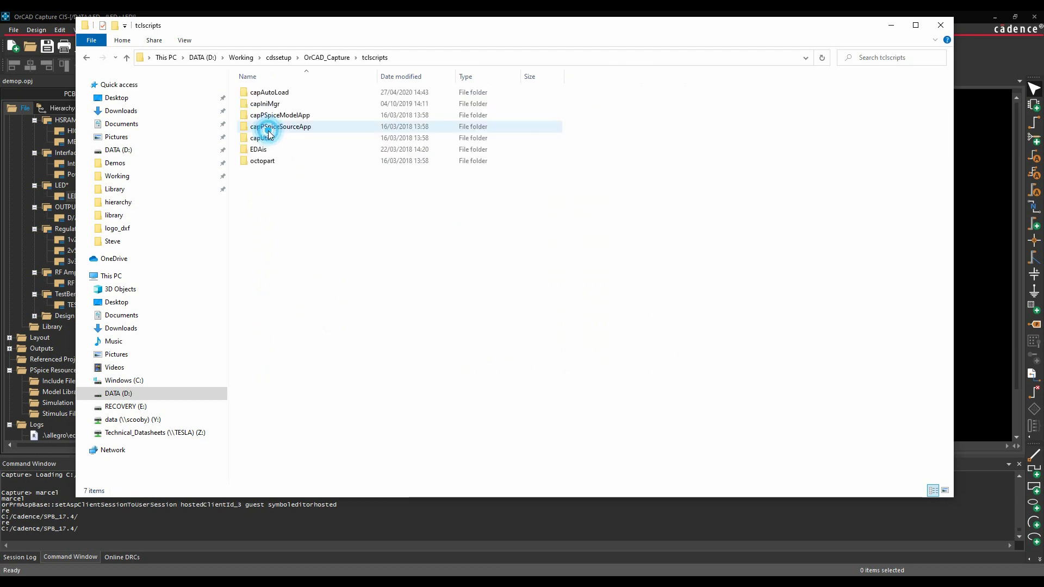
pyautogui.doubleClick(267, 94)
pyautogui.scroll(-3, 295, 141)
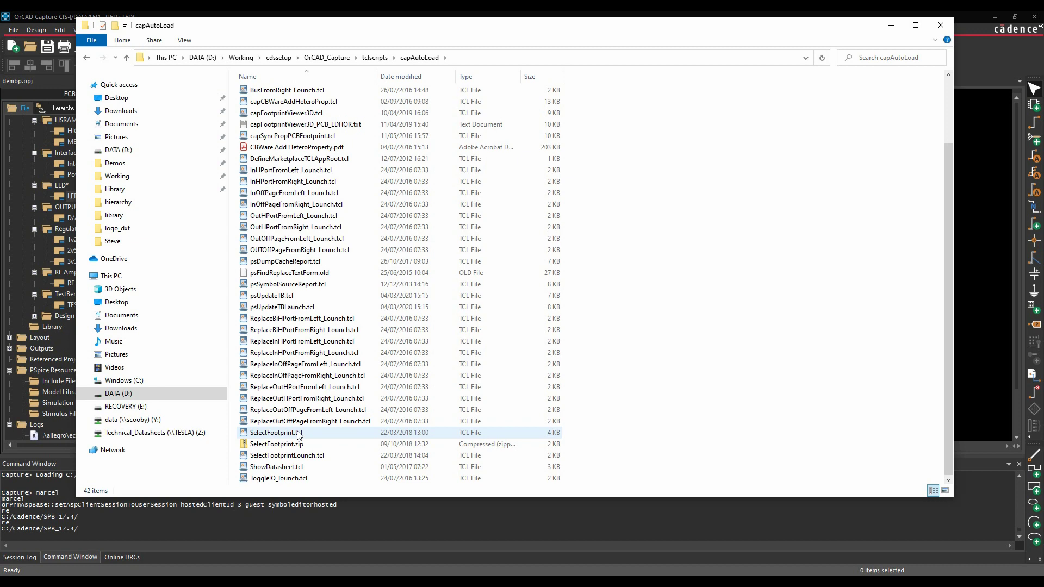
pyautogui.scroll(3, 295, 445)
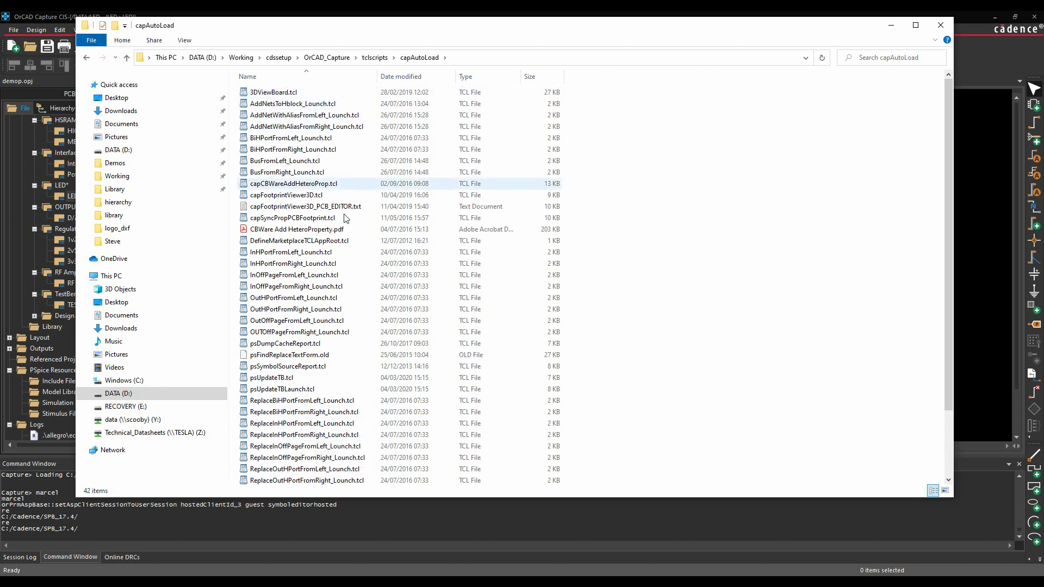
pyautogui.scroll(-3, 344, 250)
pyautogui.scroll(3, 325, 321)
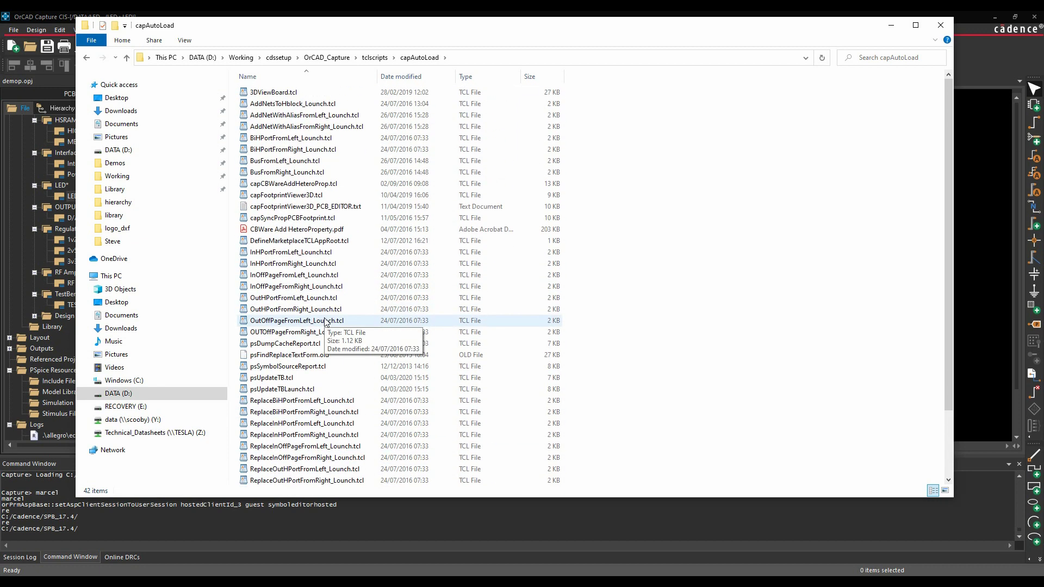
pyautogui.click(274, 92)
pyautogui.rightClick(274, 92)
pyautogui.moveTo(302, 186)
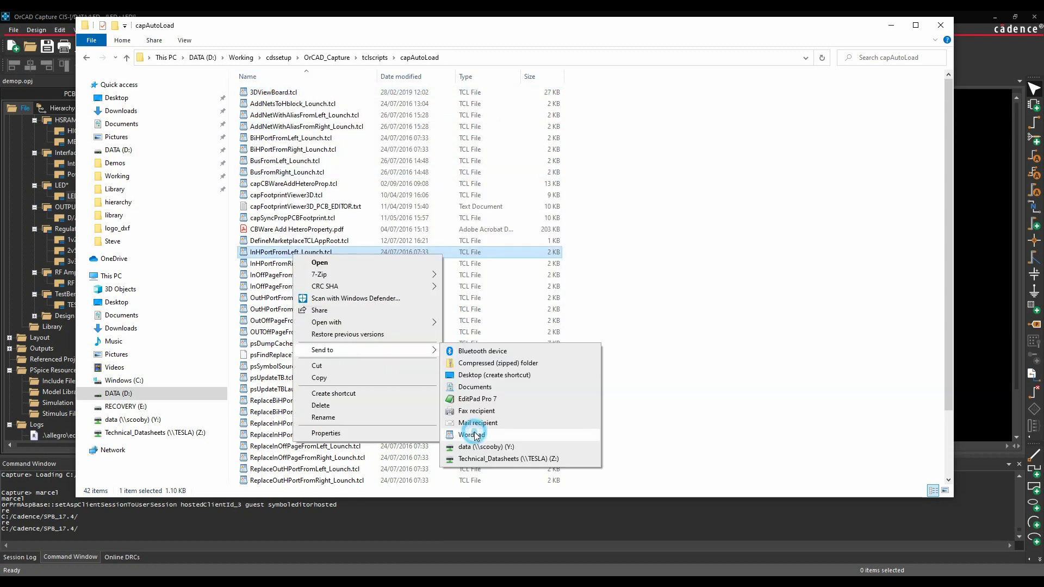
pyautogui.click(473, 435)
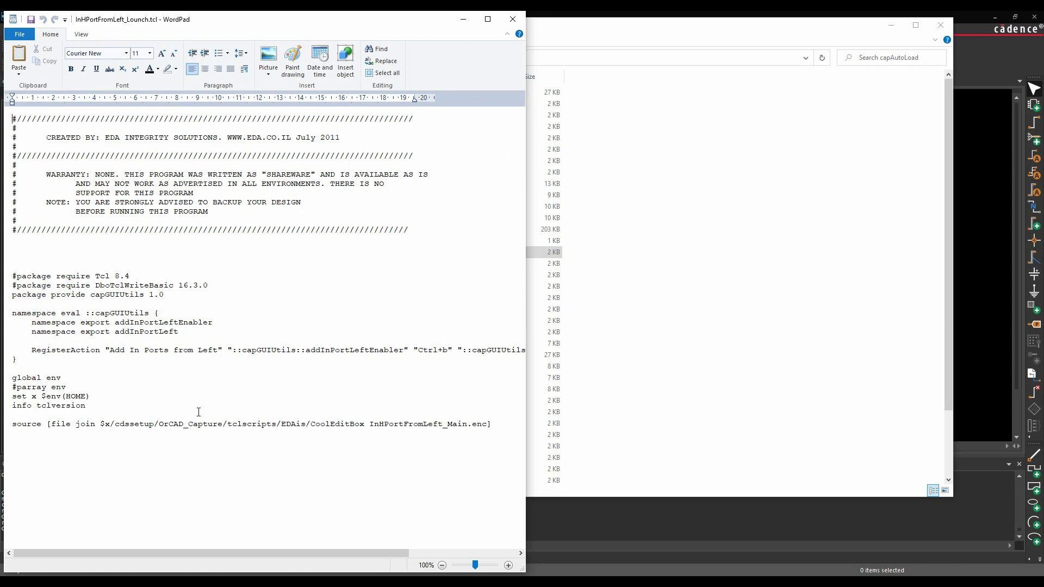
pyautogui.click(513, 19)
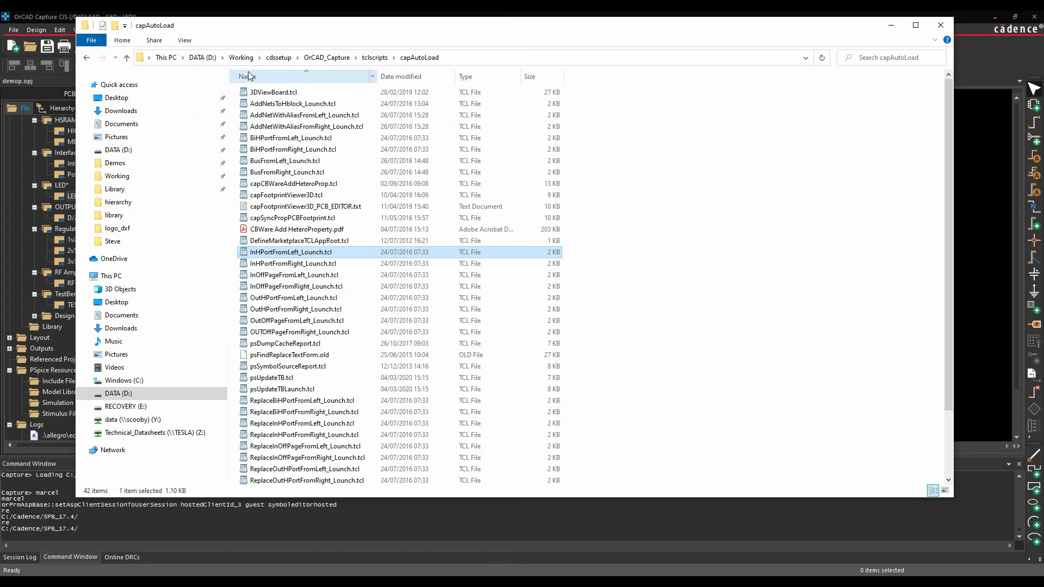
# Step: Browse C: > Cadence > SPB_17.4 > tools > capture in the installation
pyautogui.click(117, 381)
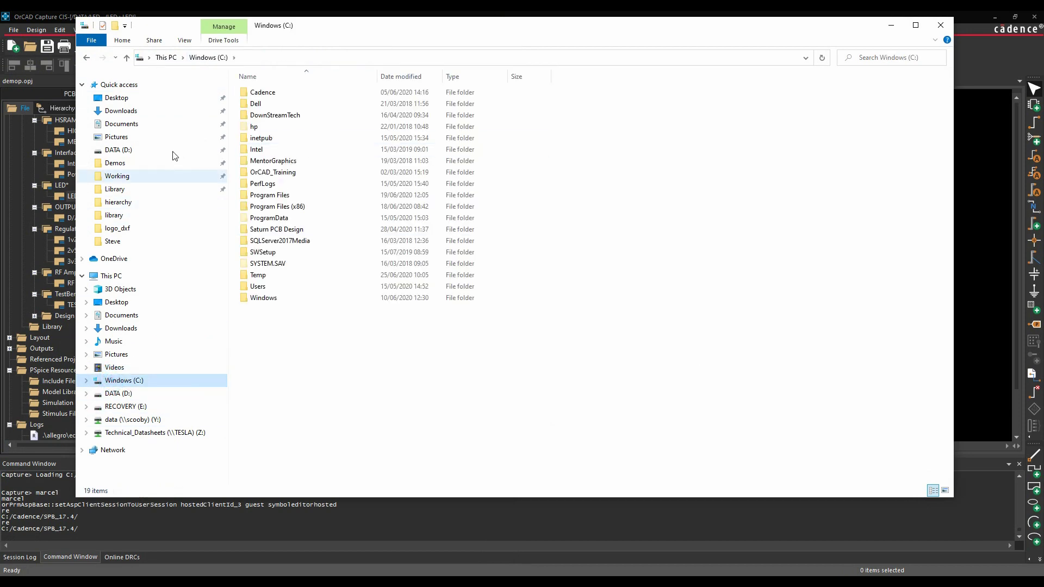
pyautogui.doubleClick(255, 92)
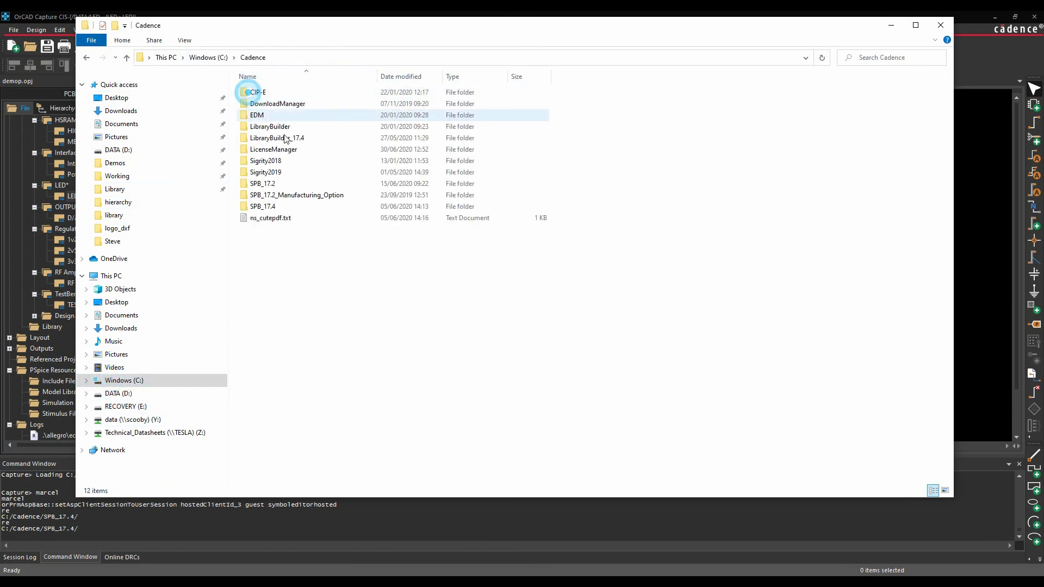
pyautogui.doubleClick(260, 207)
pyautogui.doubleClick(257, 206)
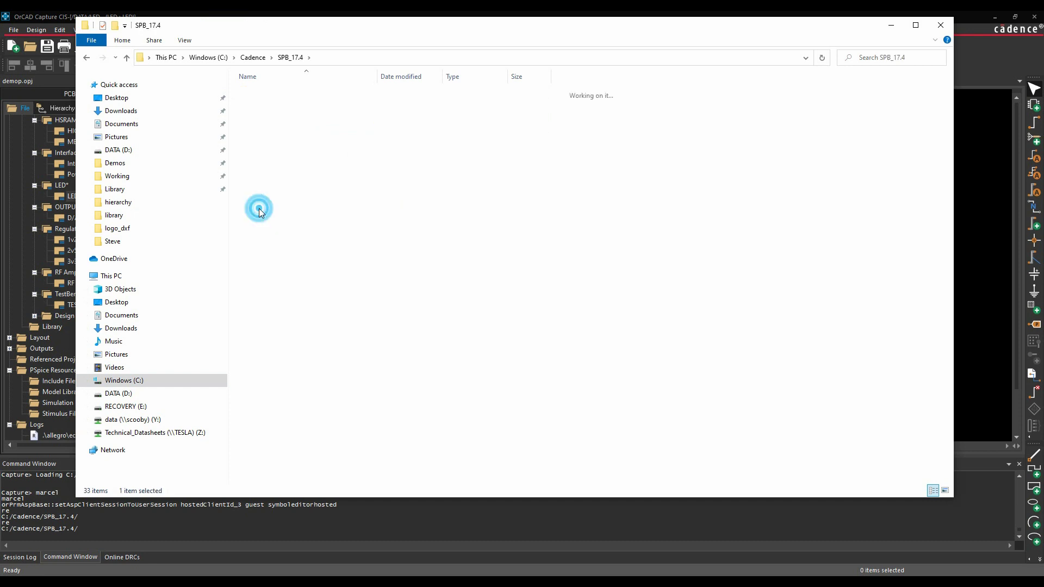
pyautogui.doubleClick(264, 150)
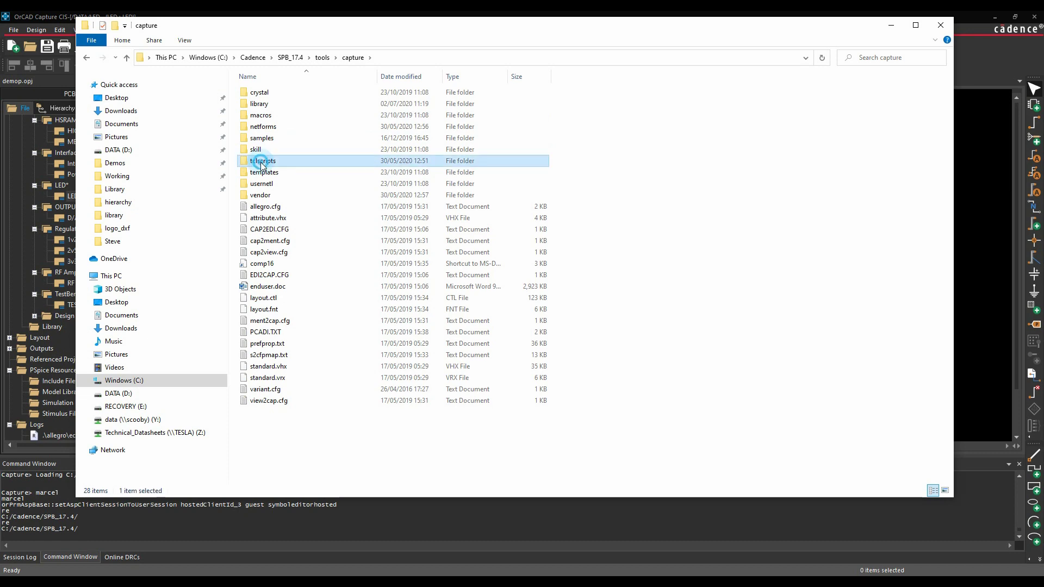
# Step: Look into tclscripts and its capAutoLoad folder, then return to tclscripts
pyautogui.doubleClick(262, 163)
pyautogui.doubleClick(263, 161)
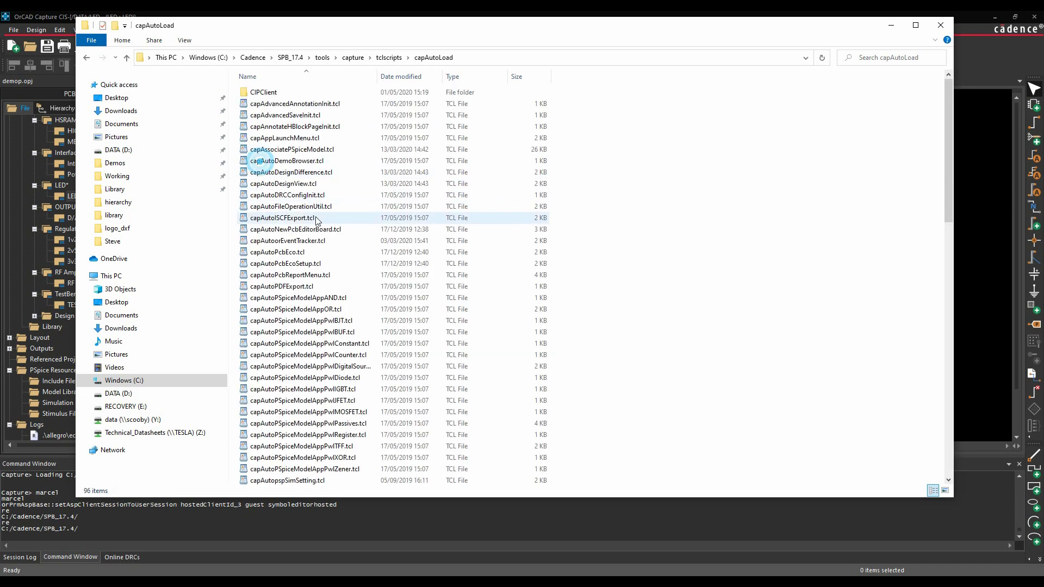
pyautogui.click(85, 58)
pyautogui.scroll(-4, 307, 216)
pyautogui.scroll(-4, 306, 215)
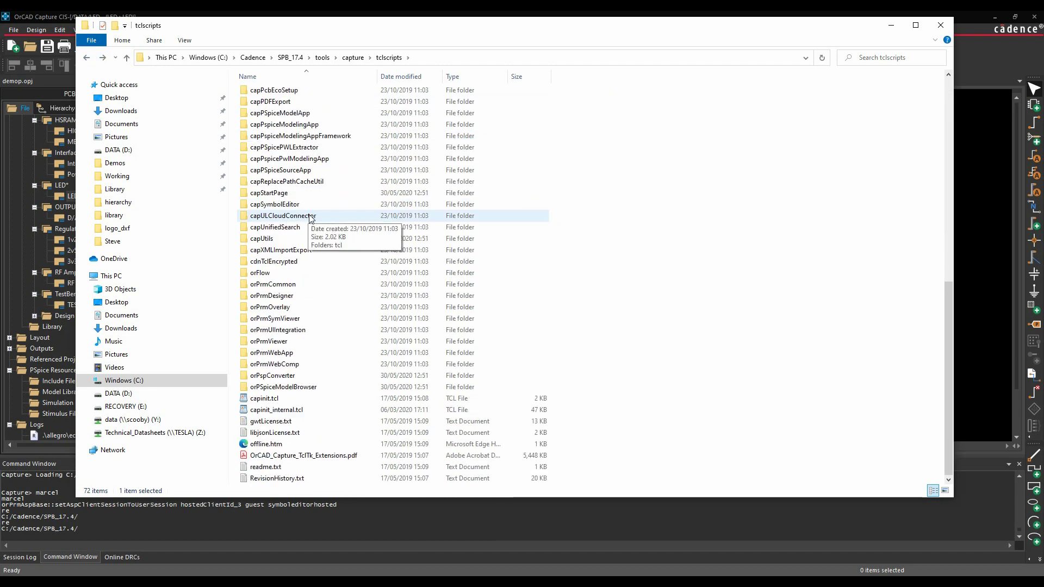
# Step: Load OrCAD_Capture_TclTk_Extensions.pdf in Adobe Acrobat Reader
pyautogui.doubleClick(317, 459)
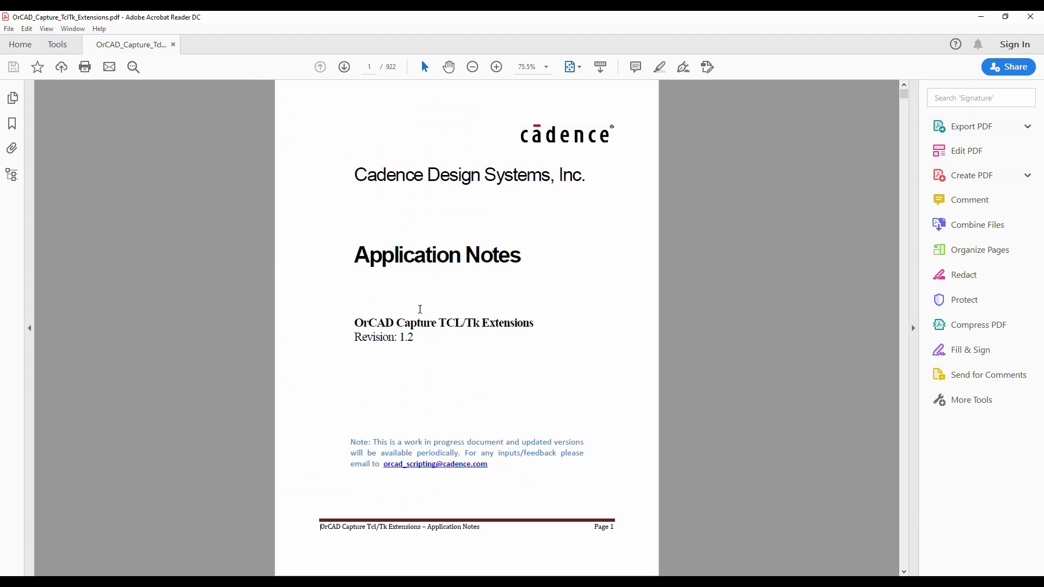
pyautogui.scroll(-1, 420, 311)
pyautogui.scroll(-2, 420, 311)
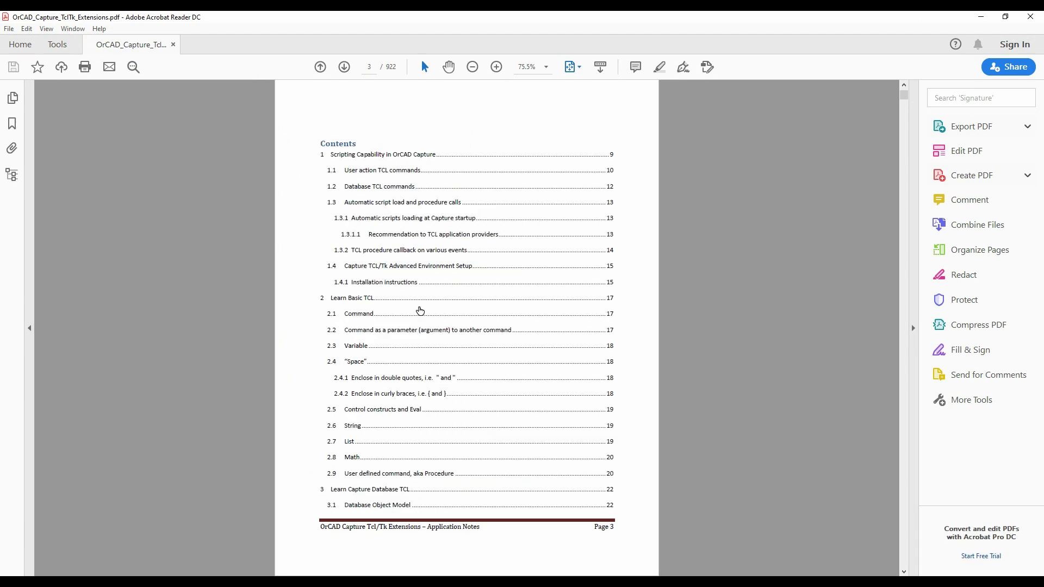
pyautogui.scroll(-1, 420, 311)
pyautogui.scroll(-1, 420, 311)
pyautogui.scroll(5, 420, 311)
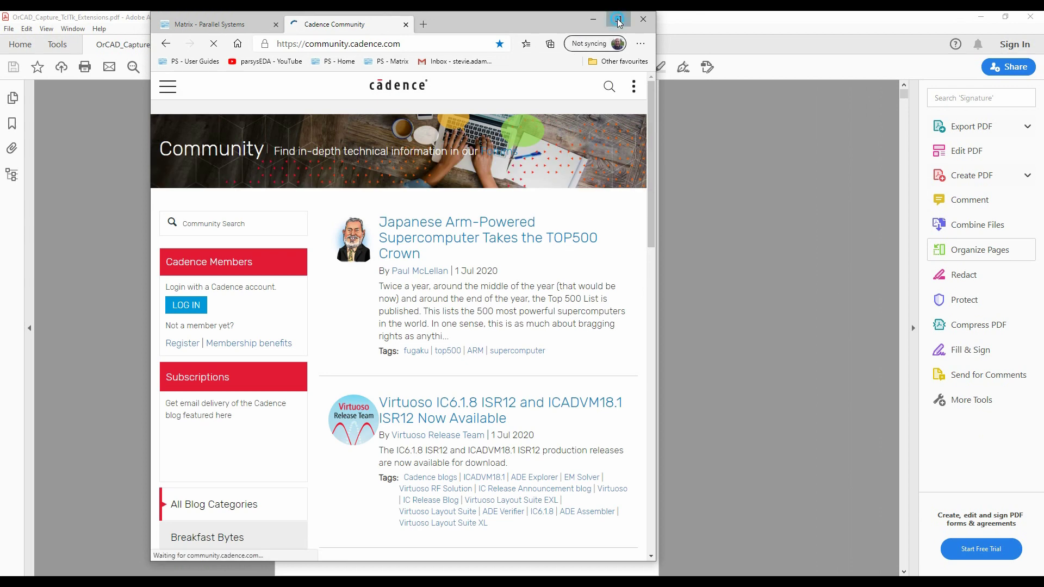
# Step: Maximize Edge and reach the Cadence Community PCB Design forum via Forums
pyautogui.click(618, 19)
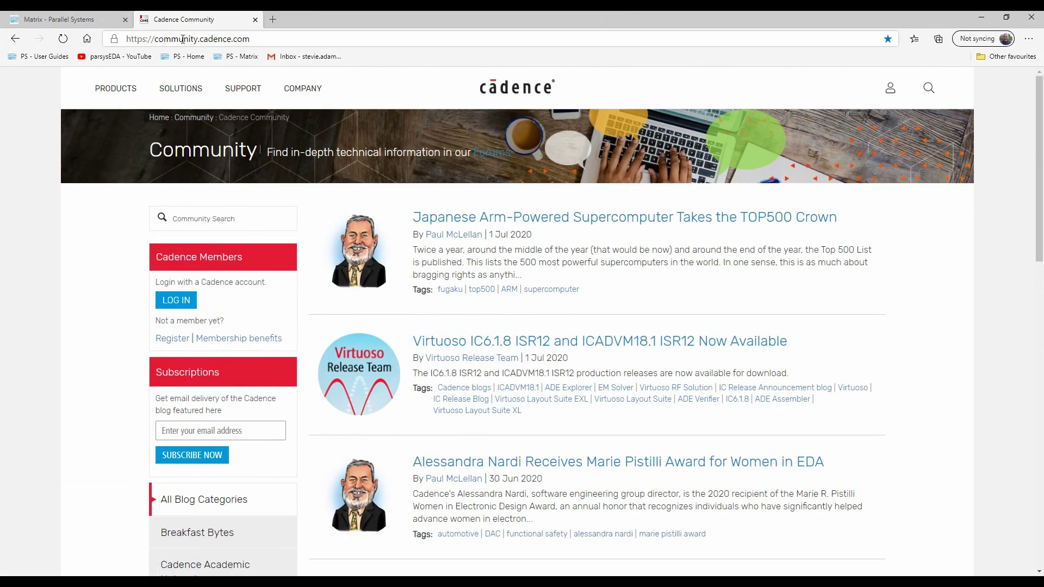
pyautogui.click(491, 153)
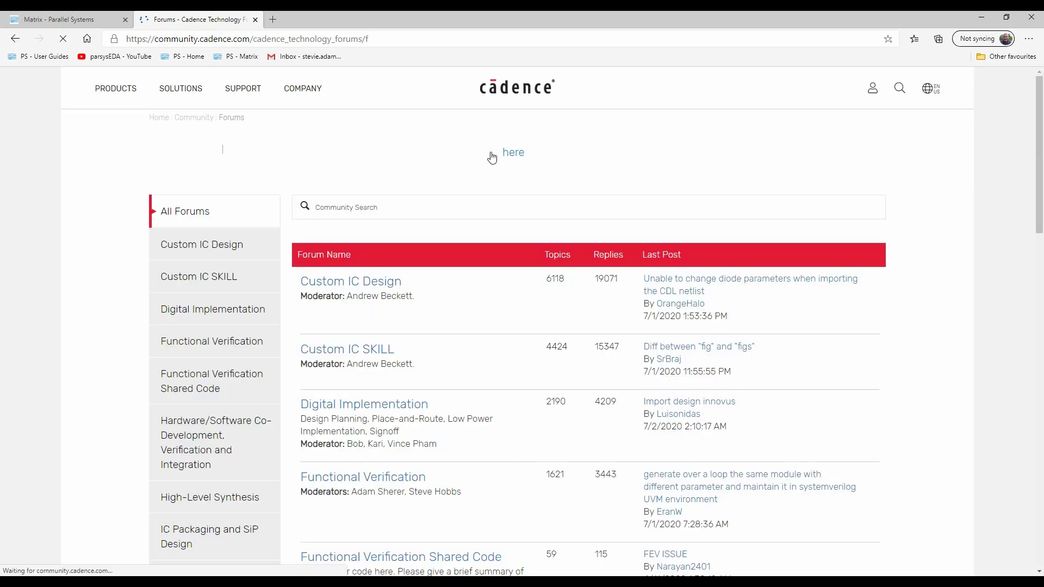
pyautogui.scroll(-5, 458, 325)
pyautogui.scroll(-2, 458, 324)
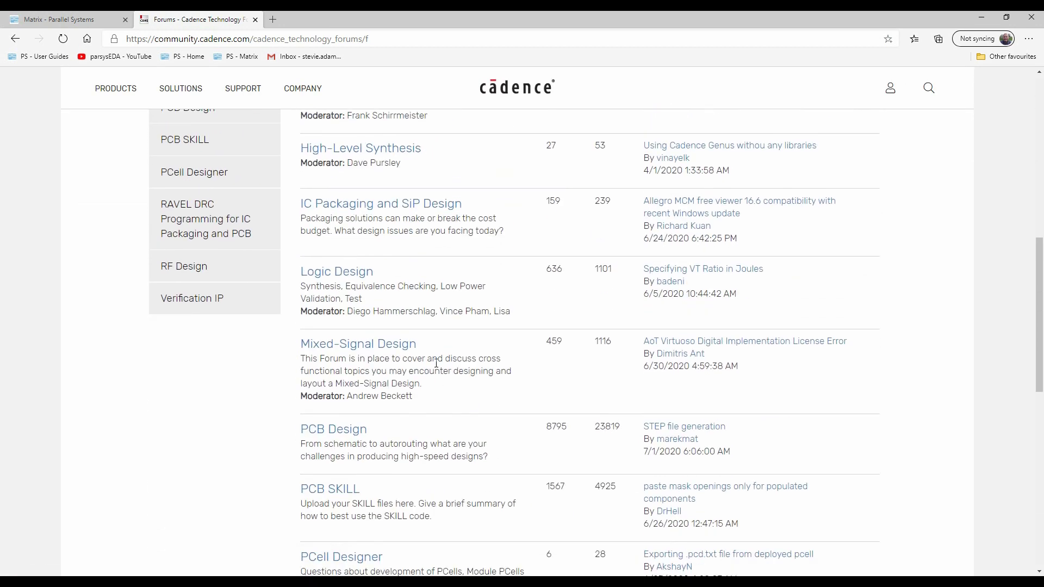
pyautogui.click(352, 430)
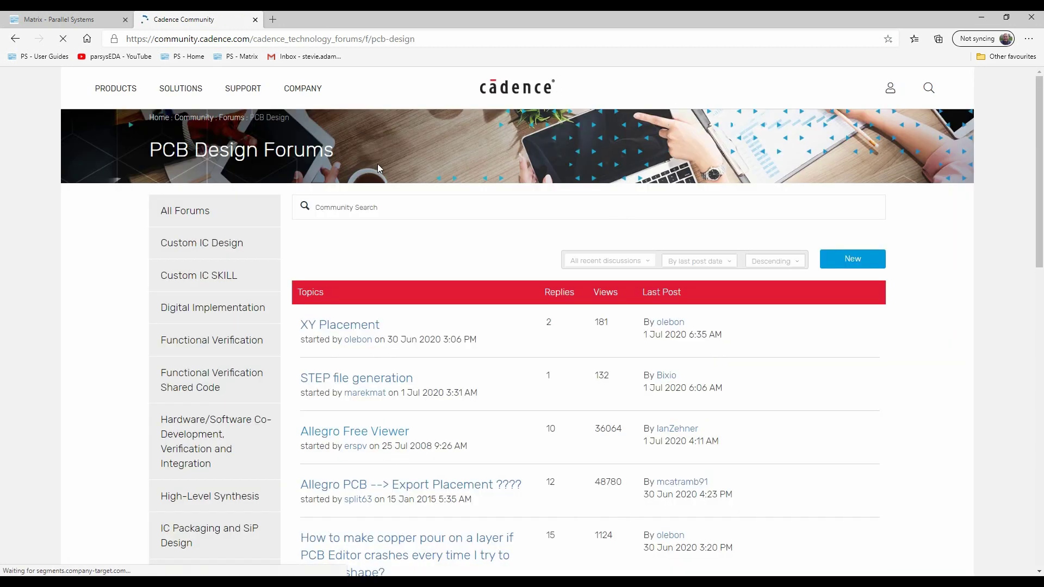
pyautogui.scroll(-2, 393, 327)
pyautogui.scroll(-5, 392, 327)
pyautogui.scroll(-3, 392, 327)
pyautogui.scroll(4, 392, 326)
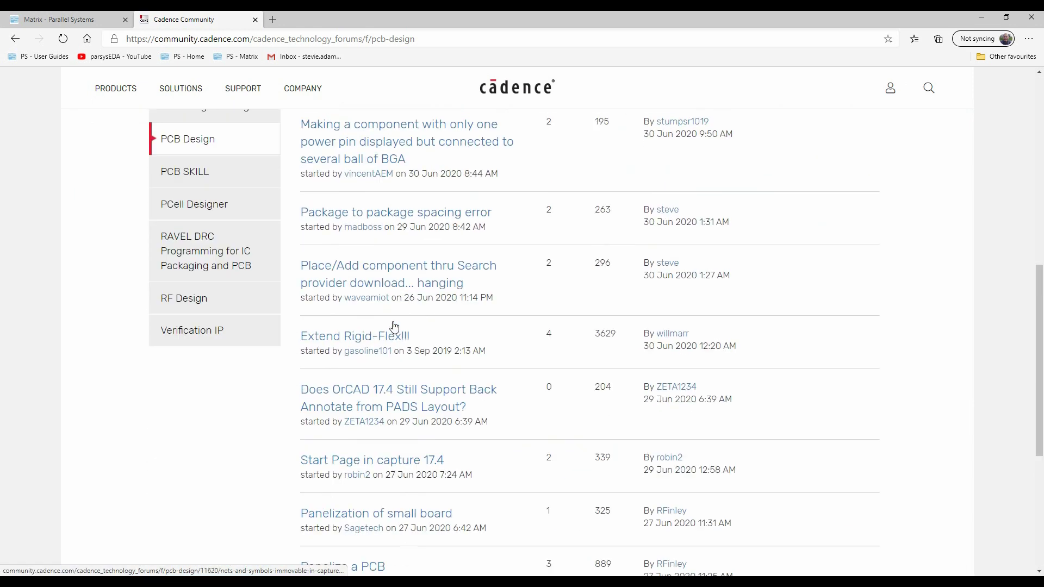
pyautogui.scroll(4, 392, 325)
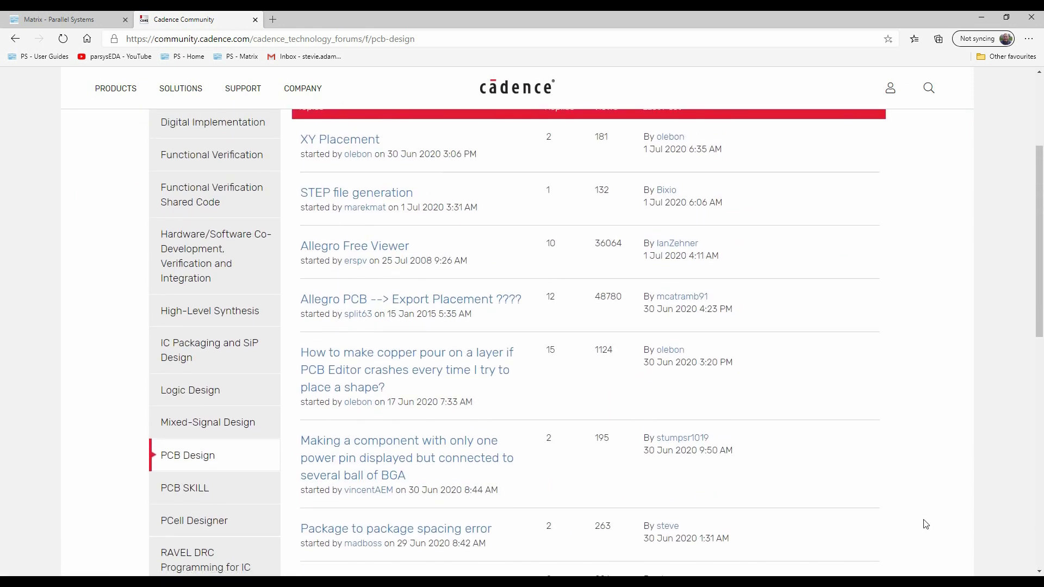